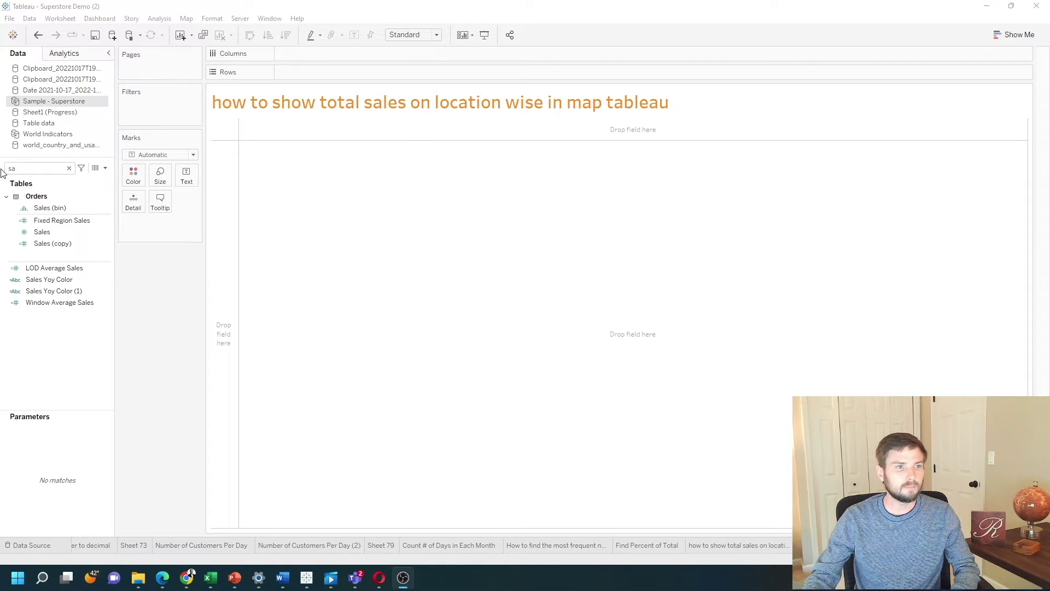
# Find the State field in the Data pane and add it to plot US states on a map.
pyautogui.click(69, 169)
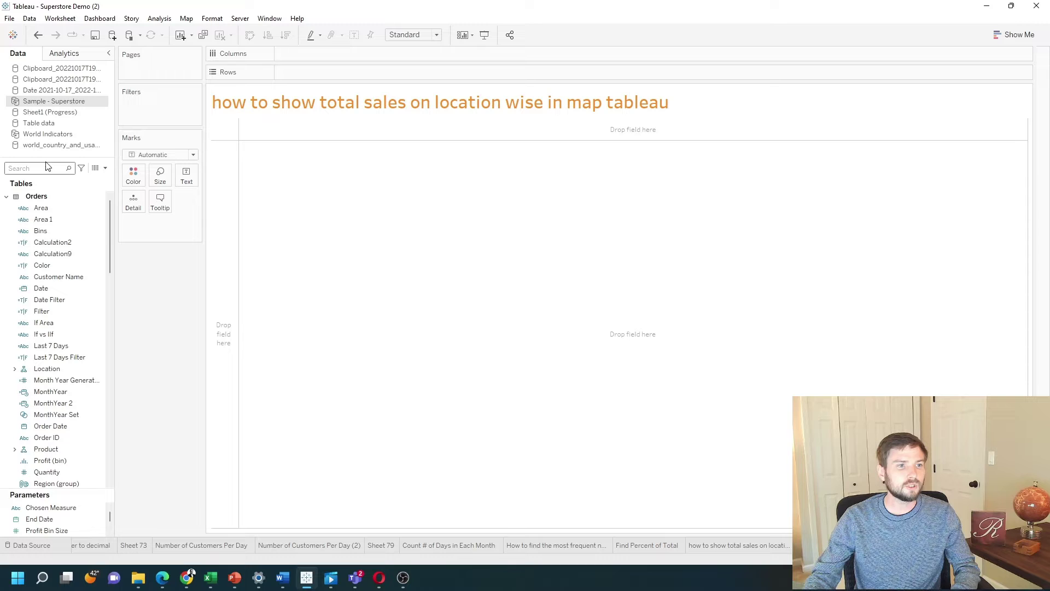
pyautogui.click(46, 170)
pyautogui.write('state')
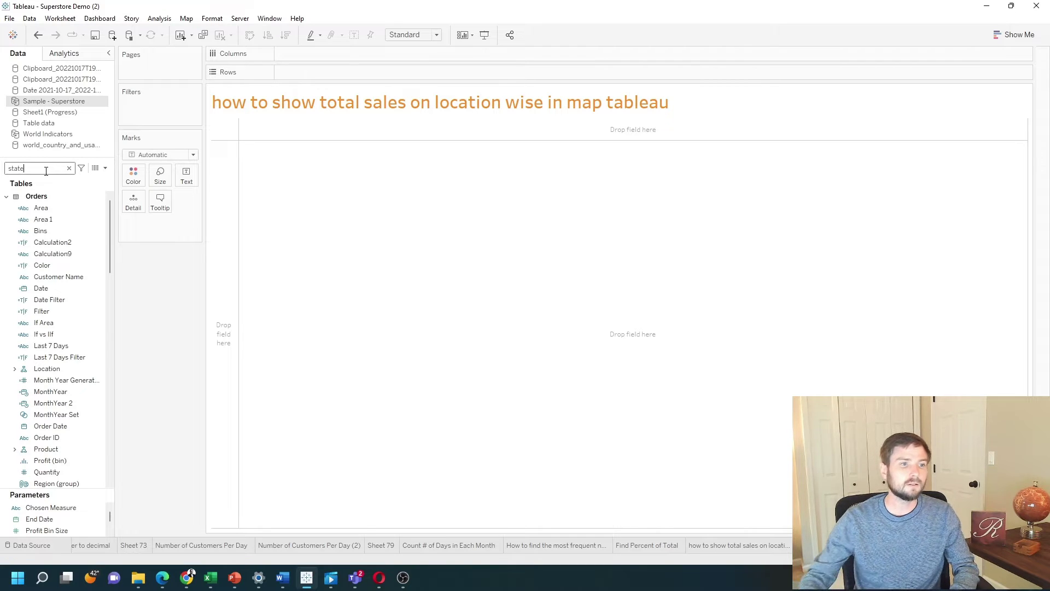
pyautogui.doubleClick(51, 220)
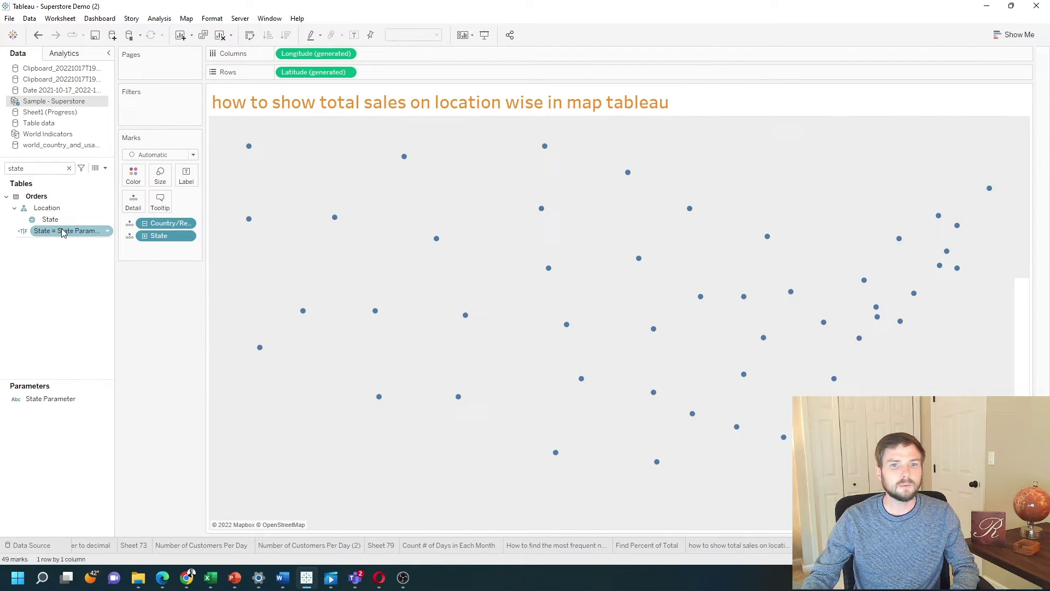
pyautogui.click(88, 272)
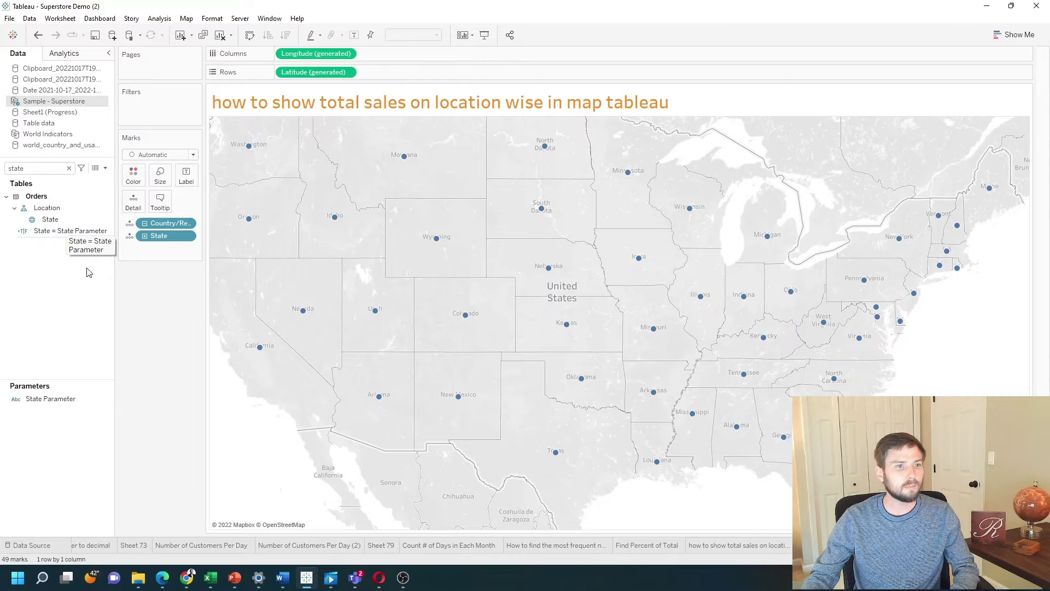
# Add the City field to the map so each city becomes a dot, 604 marks in all.
pyautogui.click(32, 168)
pyautogui.hotkey('ctrl', 'a')
pyautogui.write('city')
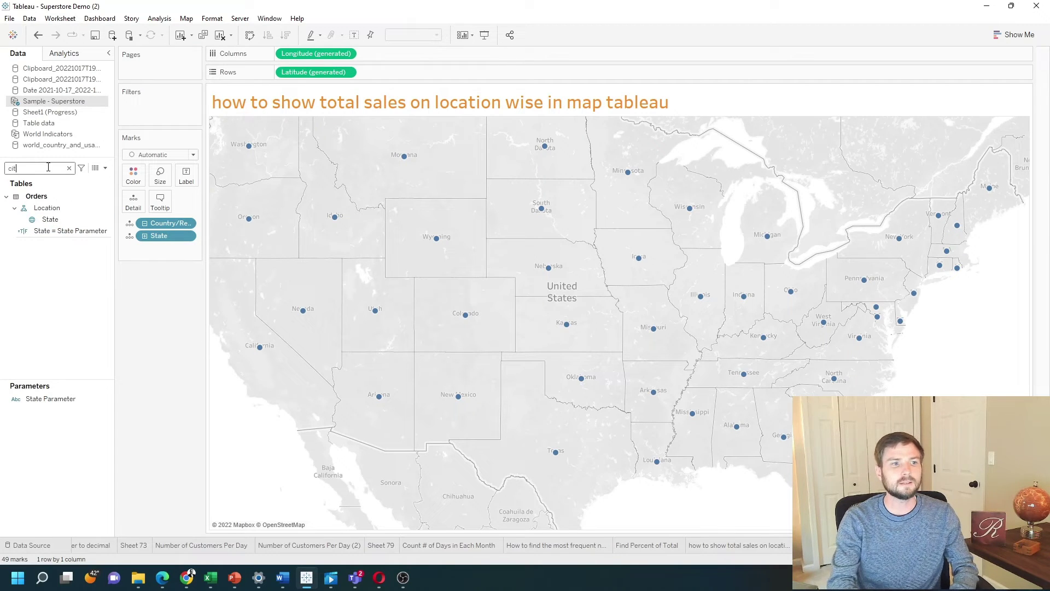
pyautogui.doubleClick(48, 219)
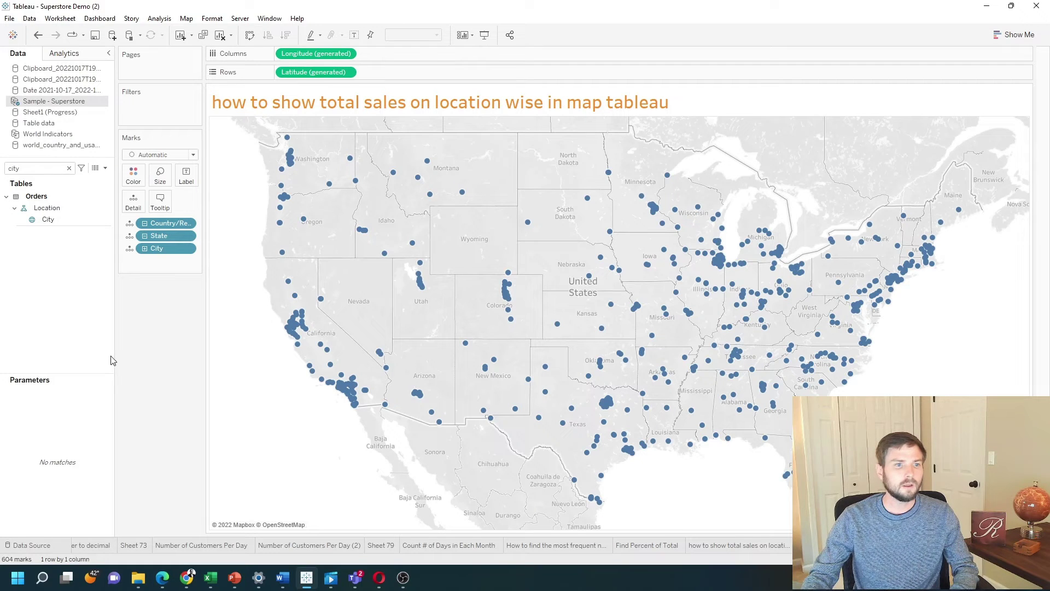
pyautogui.click(69, 167)
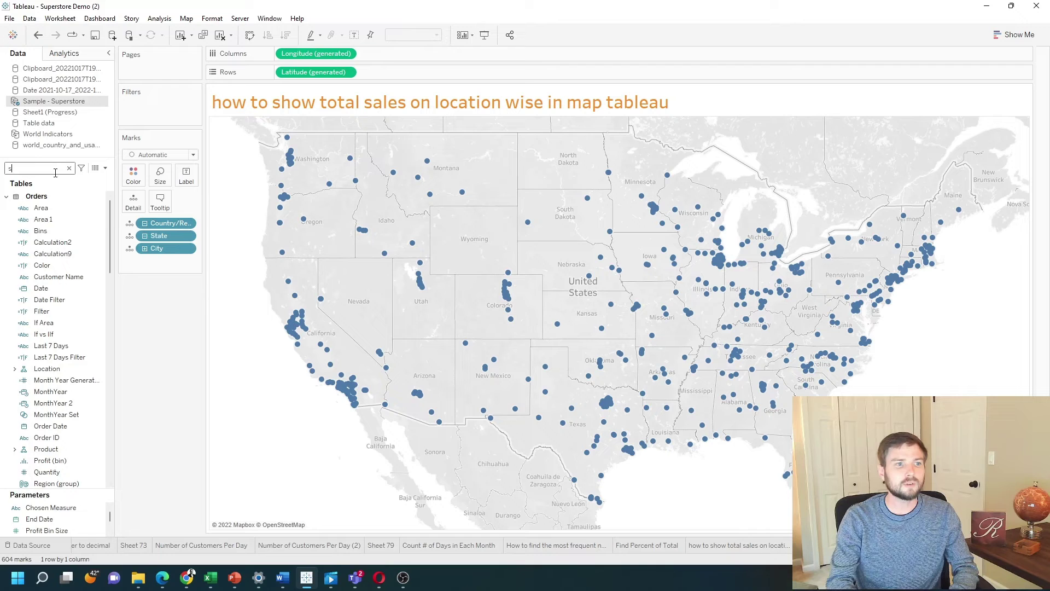
pyautogui.write('sales')
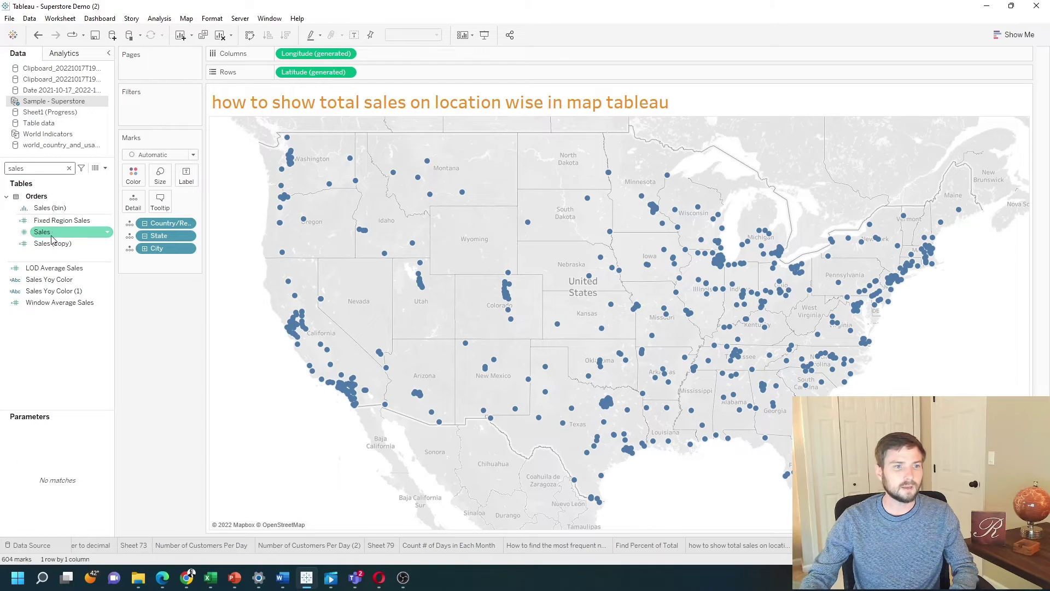
# Put Sales on the Color and Size cards, then enlarge the city circles.
pyautogui.moveTo(44, 233); pyautogui.dragTo(138, 178)
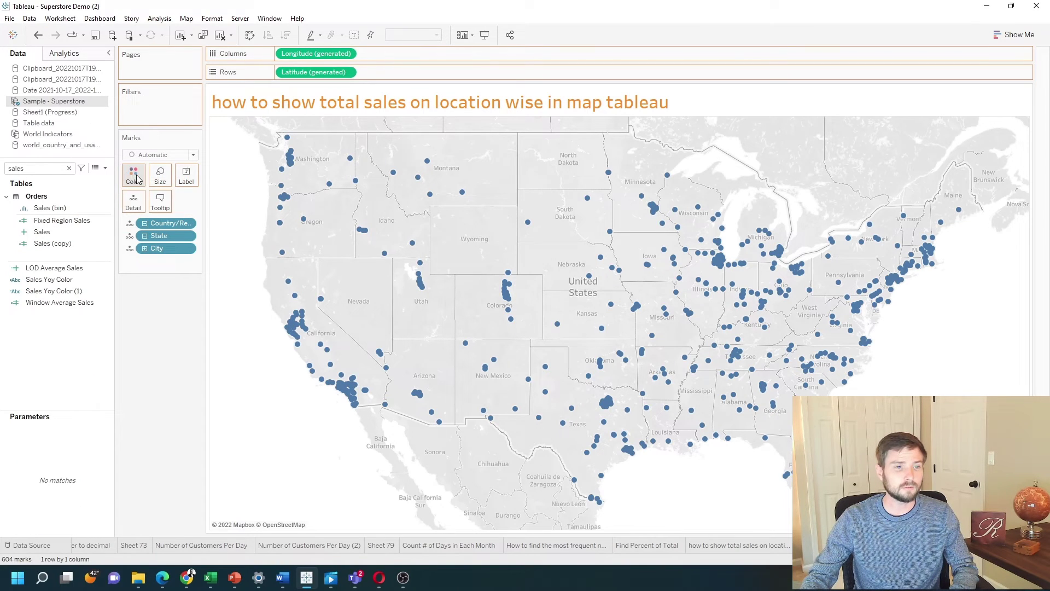
pyautogui.moveTo(42, 232)
pyautogui.mouseDown()
pyautogui.moveTo(105, 216)
pyautogui.moveTo(160, 174)
pyautogui.mouseUp()
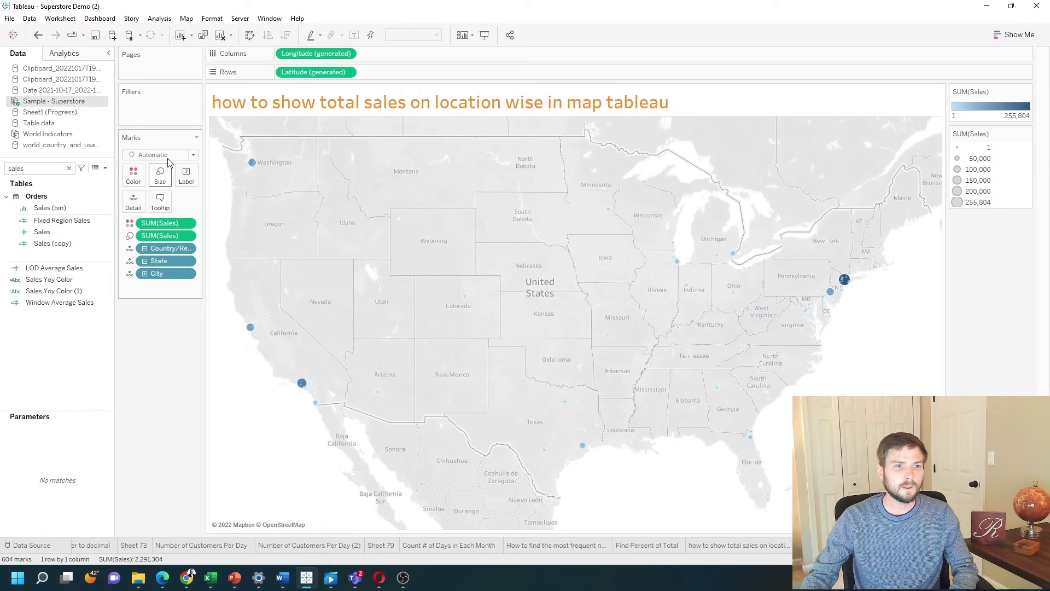
pyautogui.click(160, 174)
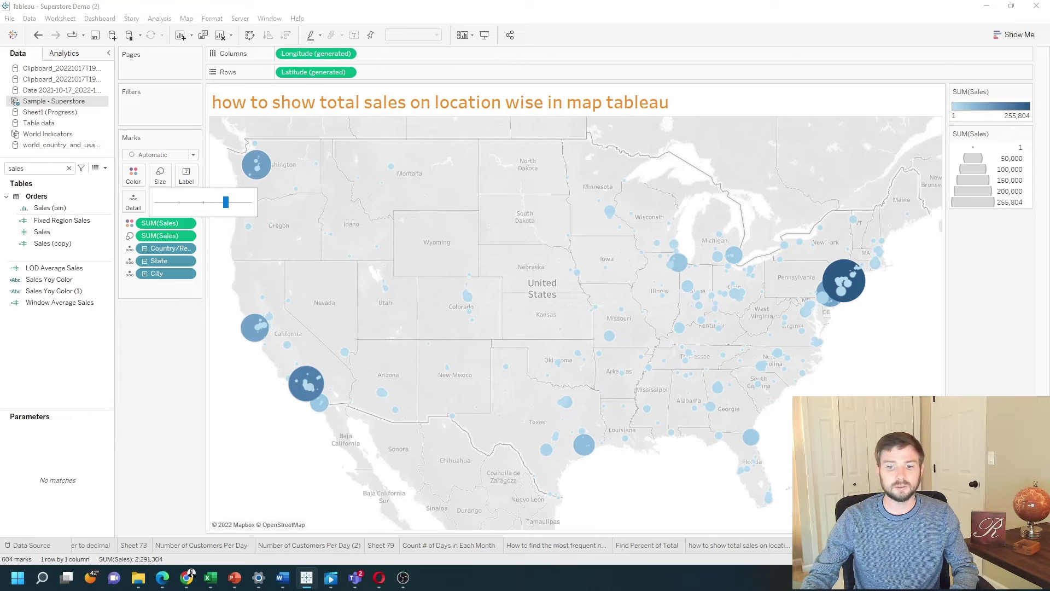
# Create Sheet 86 using the world_country_and_usa data source.
pyautogui.hotkey('ctrl', 'm')
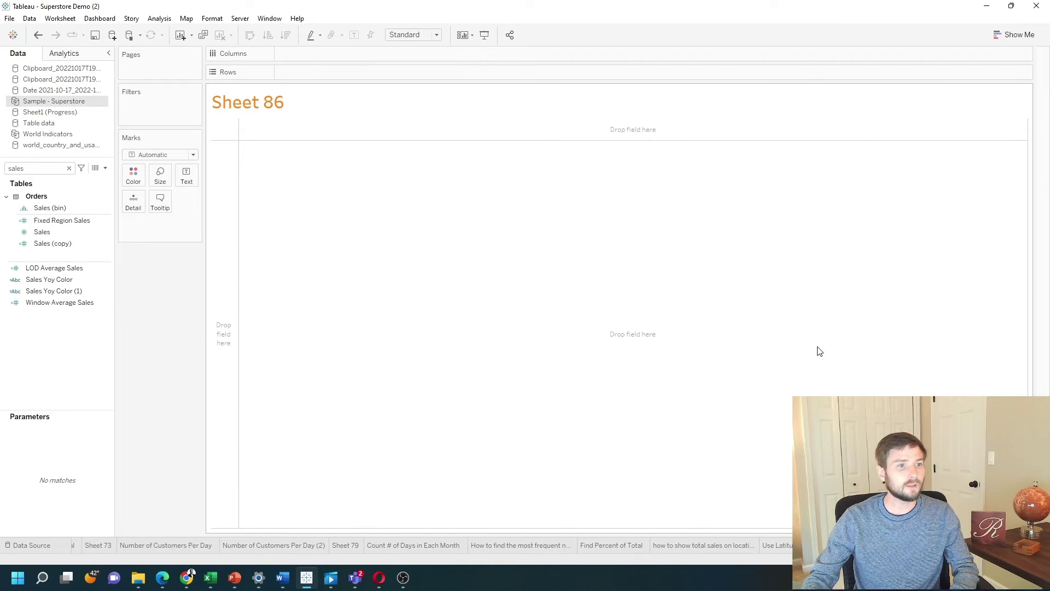
pyautogui.click(49, 134)
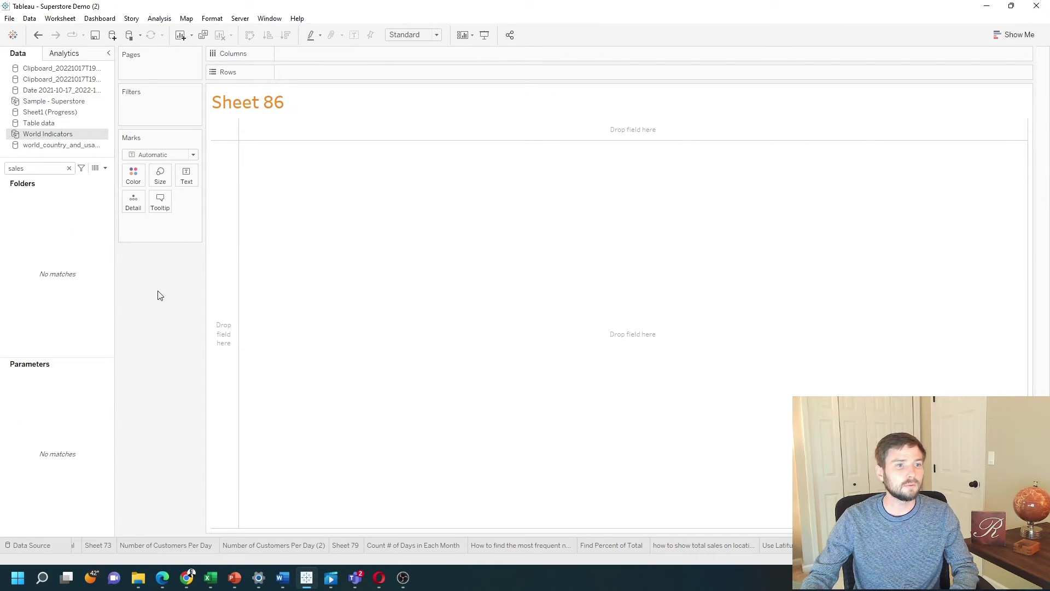
pyautogui.click(70, 167)
# Select Usa State, Usa State Code, and the Usa State Latitude and Longitude fields.
pyautogui.click(58, 145)
pyautogui.click(41, 220)
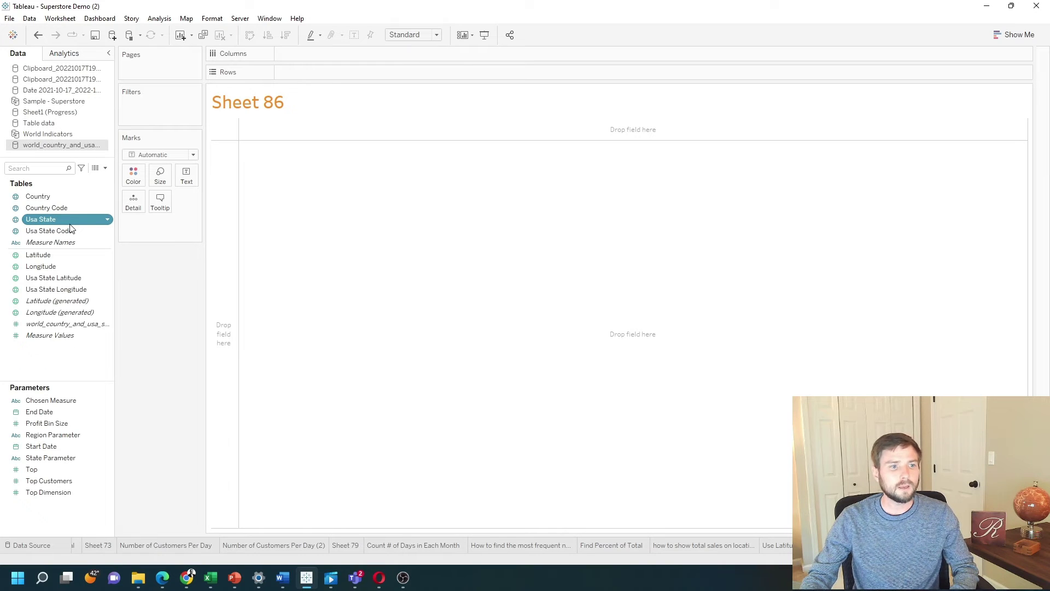
pyautogui.keyDown('ctrl'); pyautogui.click(72, 230); pyautogui.keyUp('ctrl')
pyautogui.click(38, 255)
pyautogui.keyDown('ctrl'); pyautogui.click(57, 290); pyautogui.keyUp('ctrl')
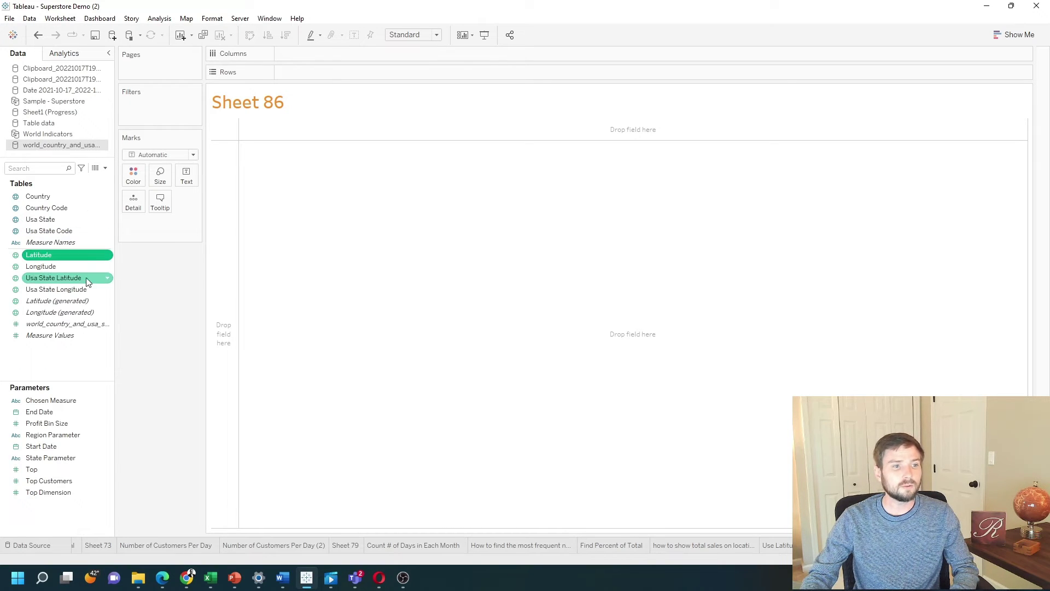
pyautogui.click(81, 289)
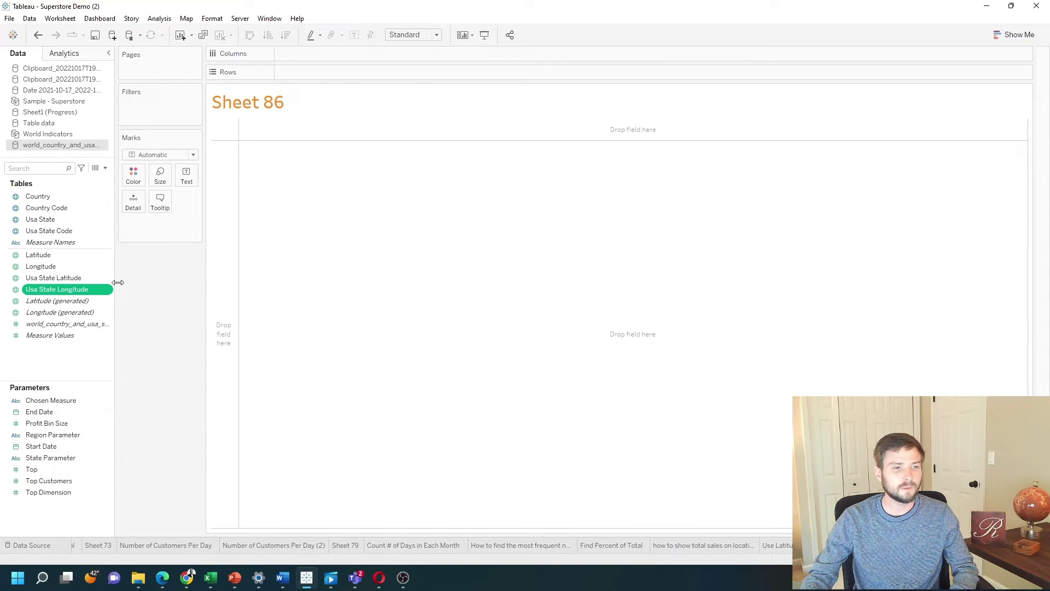
# Plot AVG(Usa State Latitude) on Rows and AVG(Usa State Longitude) on Columns as one map dot.
pyautogui.doubleClick(57, 280)
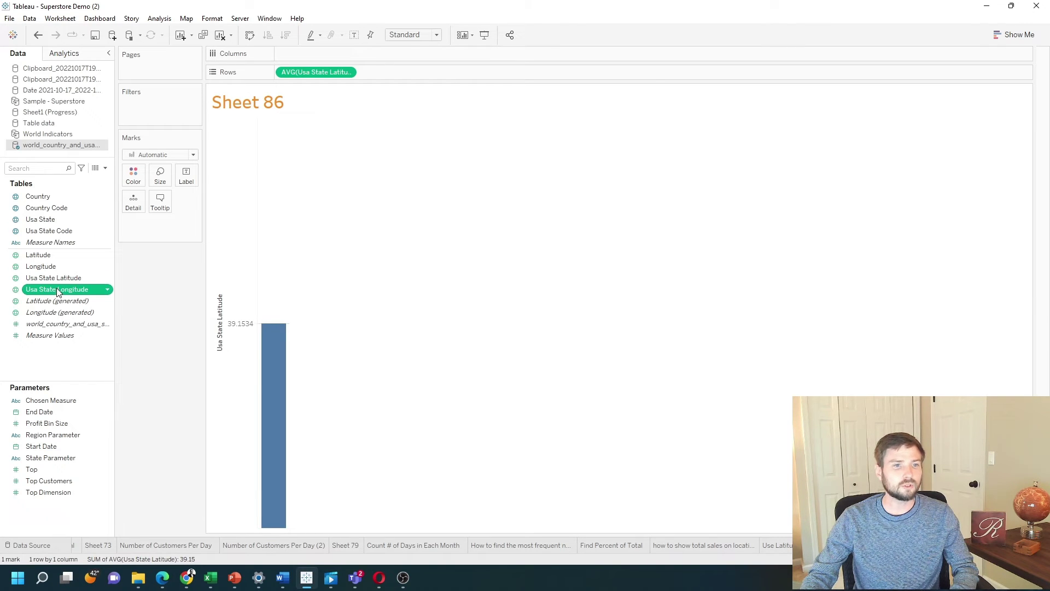
pyautogui.doubleClick(59, 290)
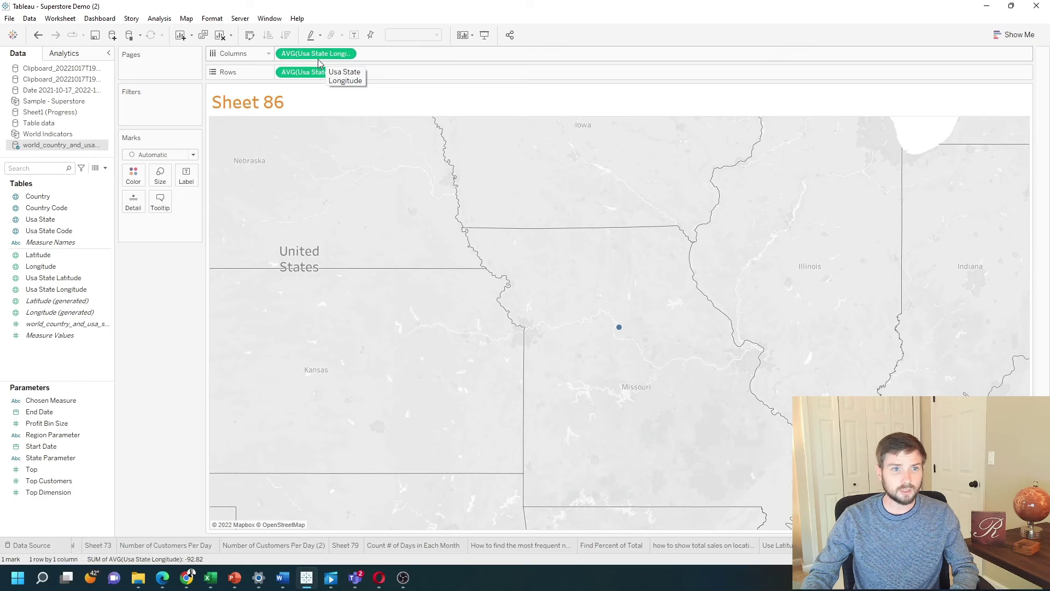
pyautogui.click(41, 219)
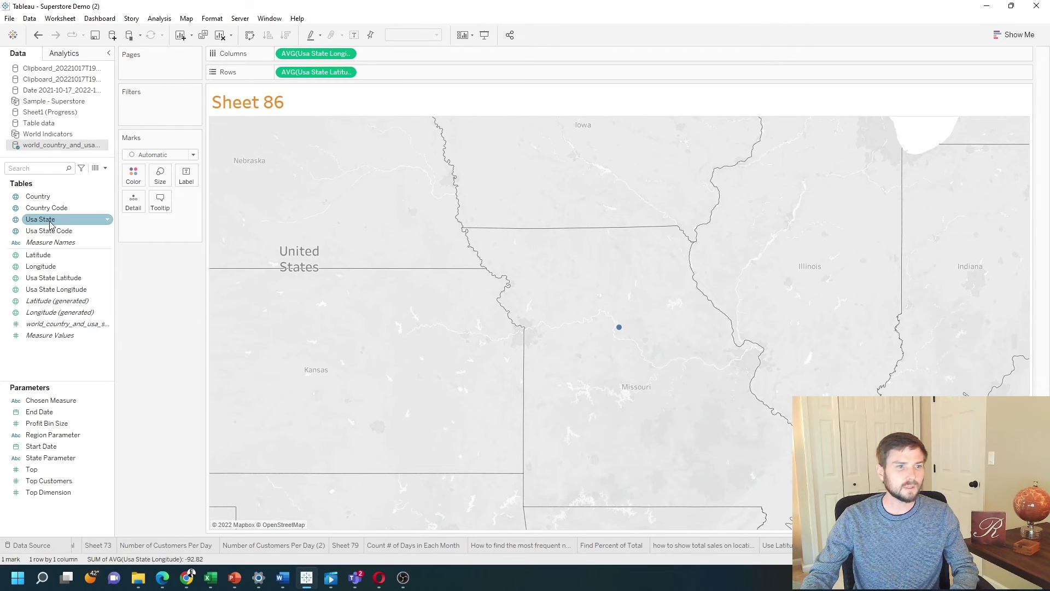
# Drop the Usa State field onto the Detail card to get one point per state.
pyautogui.moveTo(49, 222)
pyautogui.mouseDown()
pyautogui.moveTo(164, 223)
pyautogui.moveTo(150, 219)
pyautogui.mouseUp()
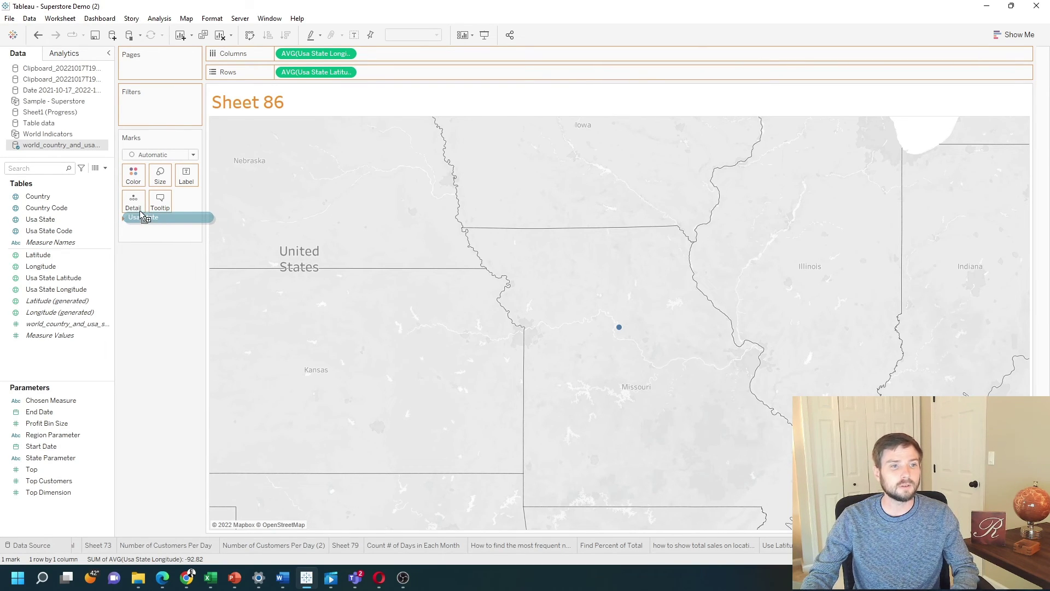